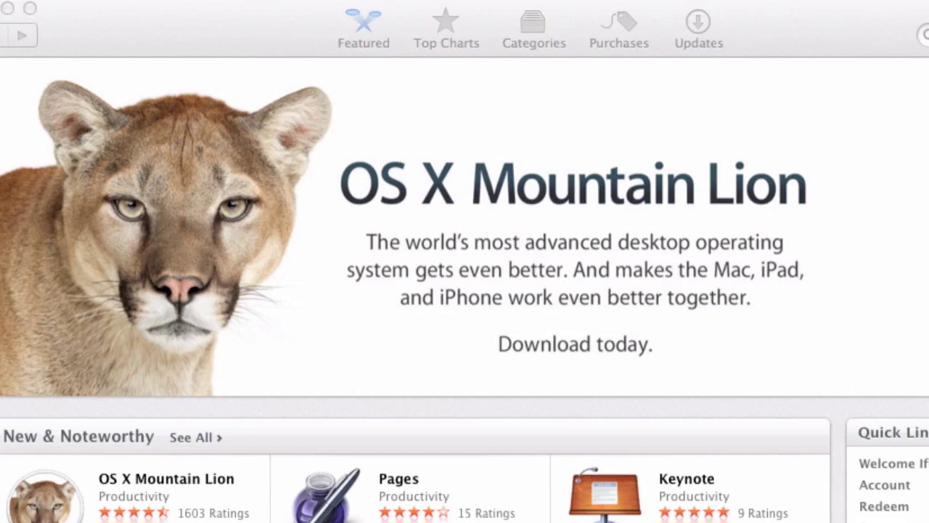
Bring the App Store window with the OS X Mountain Lion Featured page to the front.
left_click(535, 314)
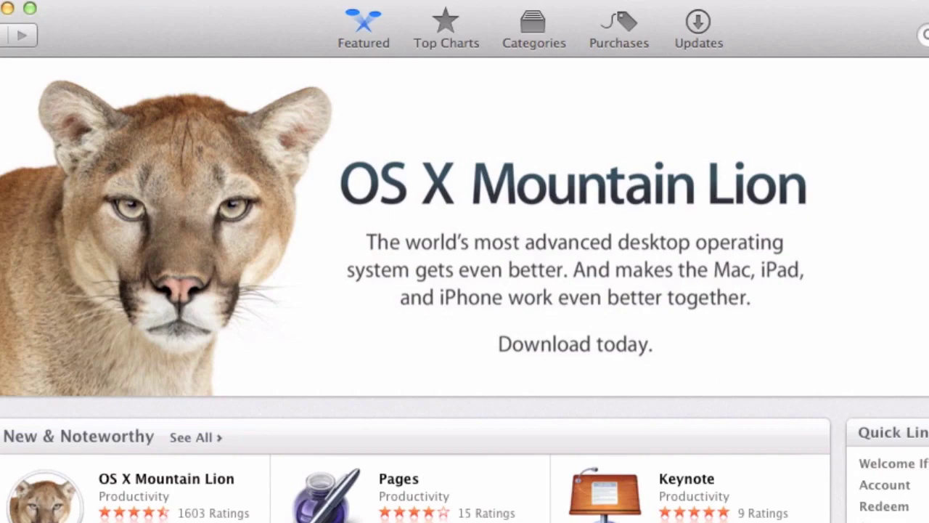
Quit the App Store, then quit the Install OS X app without continuing the installation.
left_click(29, 2)
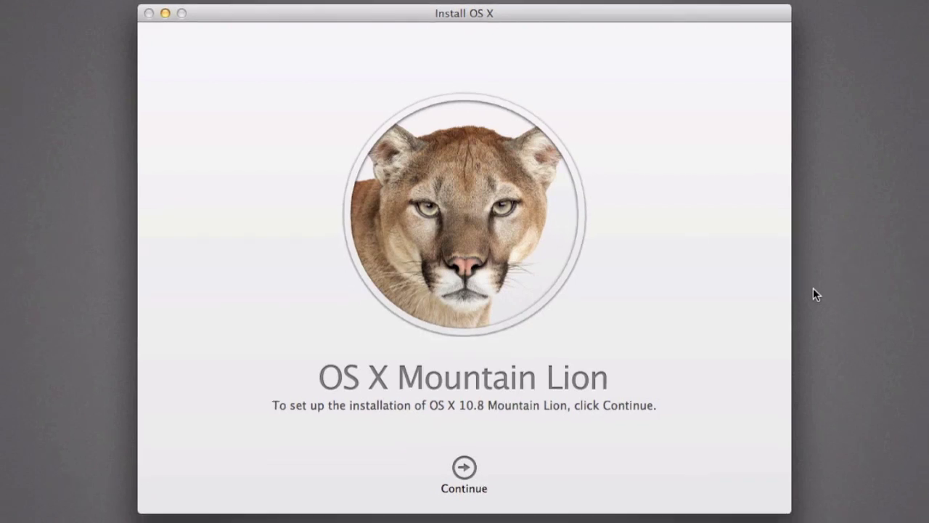
left_click(87, 0)
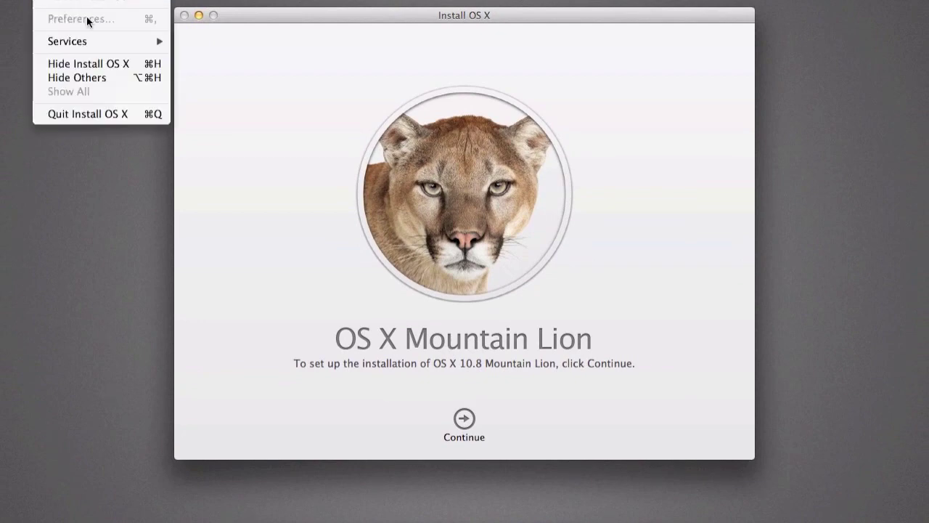
left_click(108, 112)
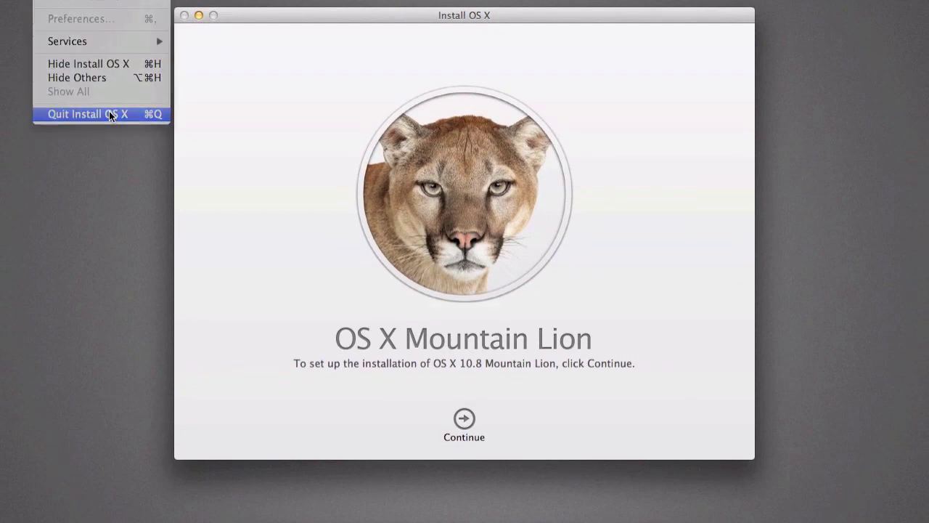
In a new Finder window, go to Applications and show Install OS X Mountain Lion's package contents.
left_click(247, 509)
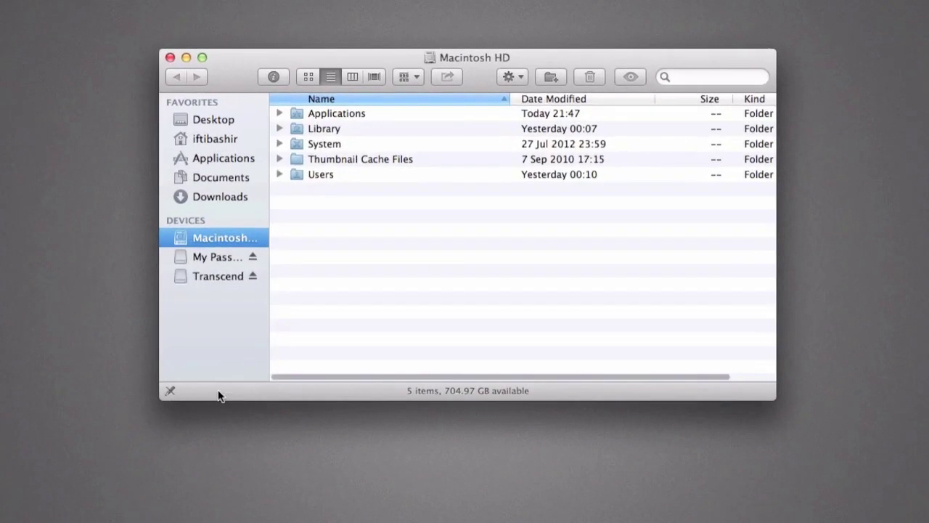
left_click(154, 167)
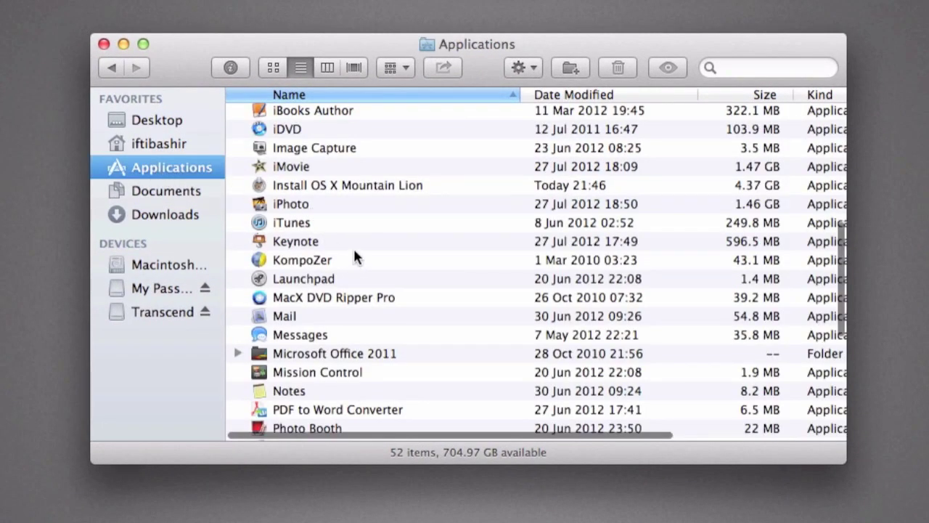
left_click(356, 186)
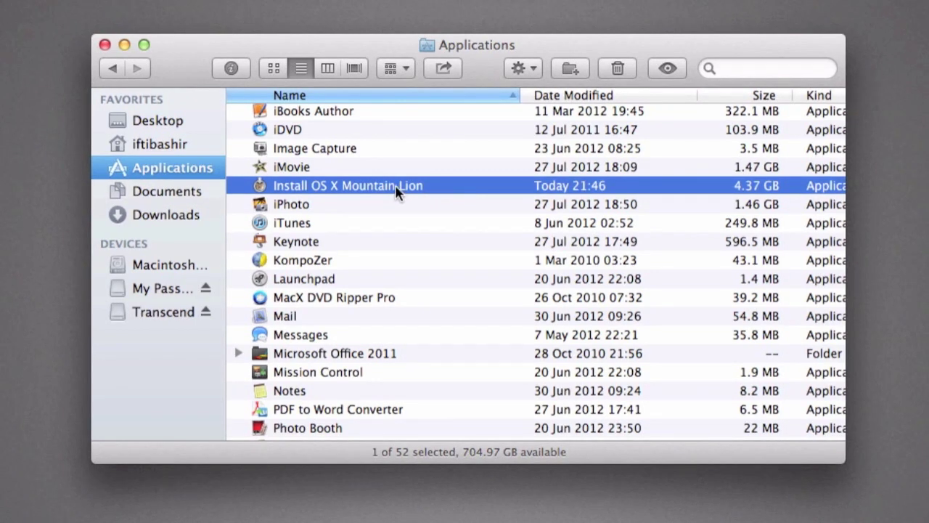
right_click(357, 190)
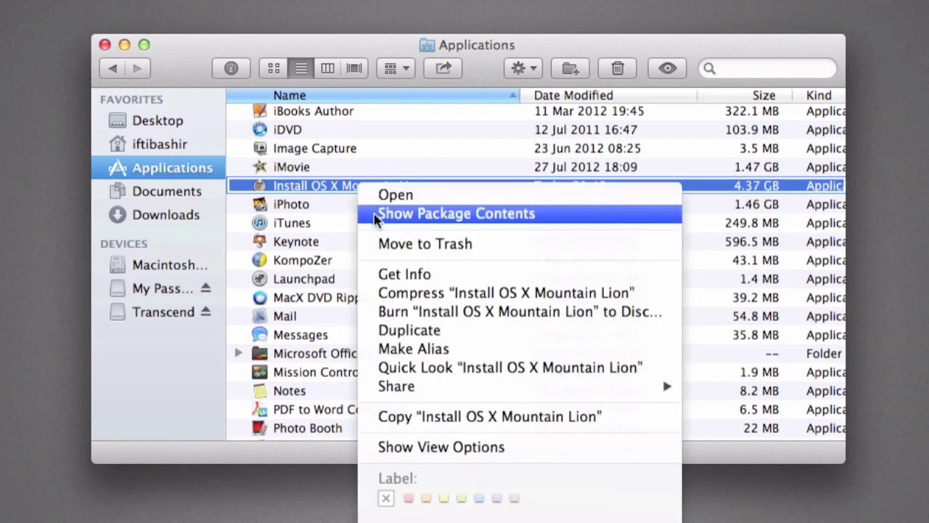
left_click(375, 214)
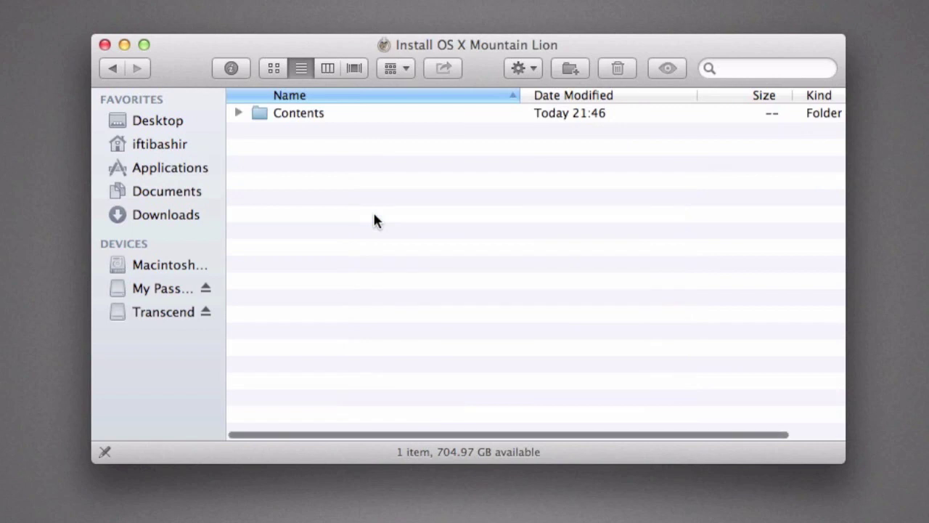
Go through Contents > SharedSupport and open InstallESD.dmg to mount it.
double_click(258, 112)
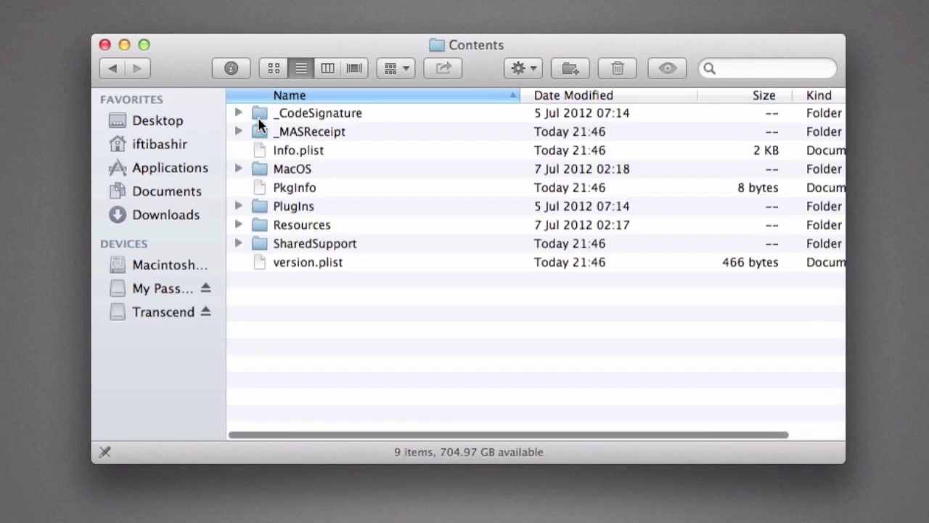
double_click(260, 246)
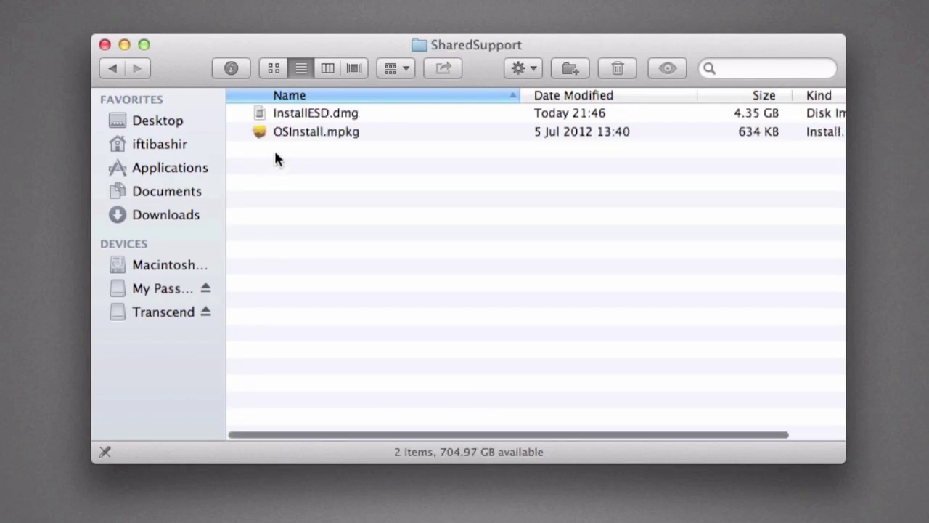
left_click(319, 118)
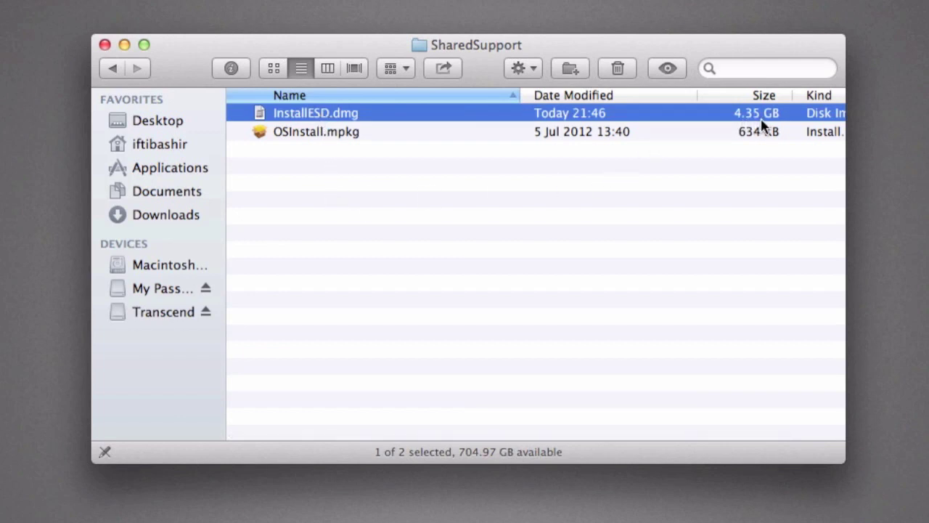
double_click(289, 116)
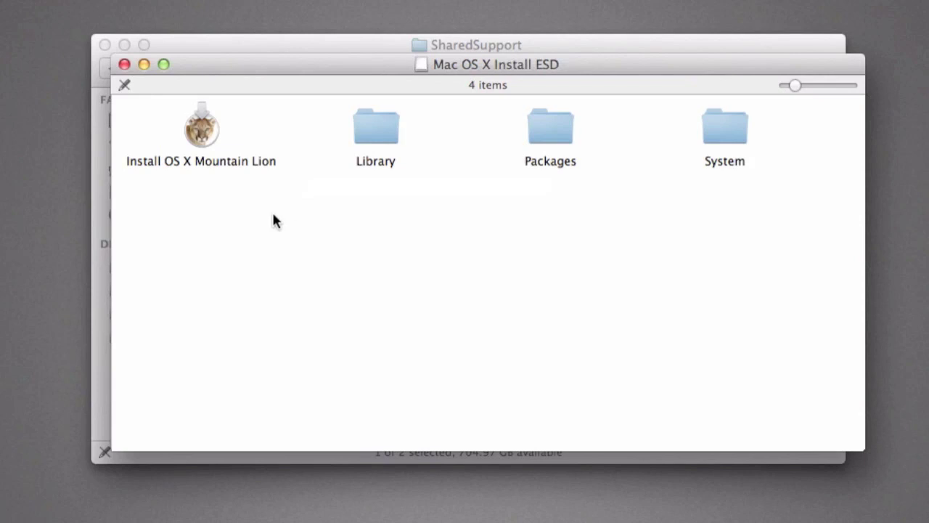
Close the Mac OS X Install ESD window and select the mounted volume in the sidebar.
left_click_drag(512, 69, 496, 150)
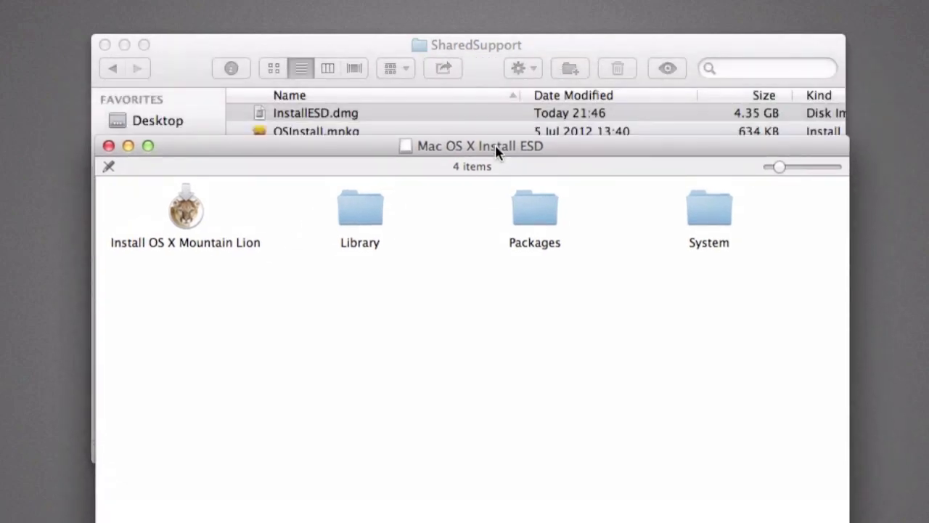
left_click(109, 146)
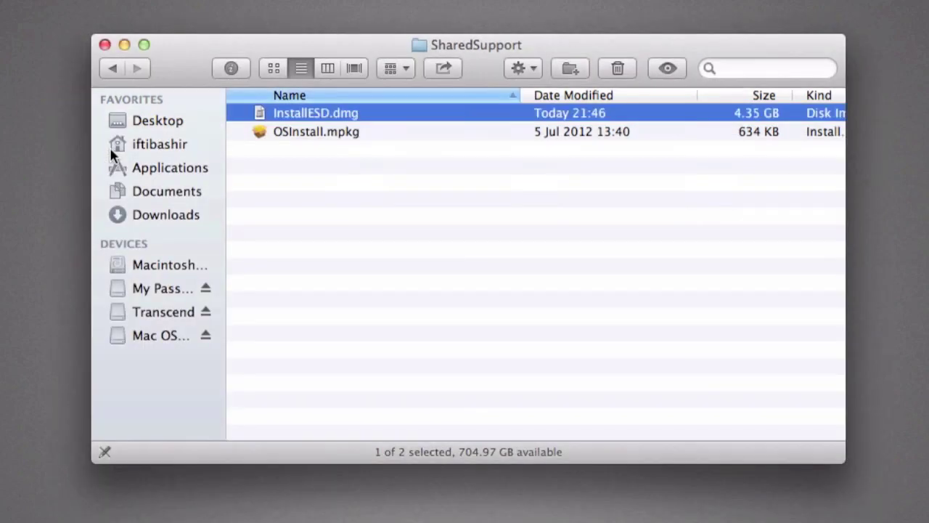
left_click(139, 338)
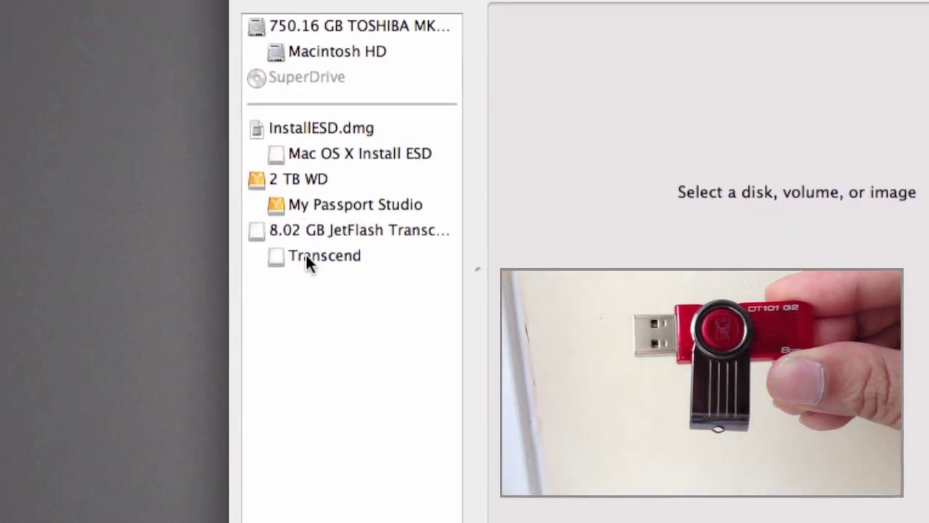
Erase the Transcend partition as Mac OS Extended (Journaled) named 'OSX' and confirm the erase.
left_click(227, 242)
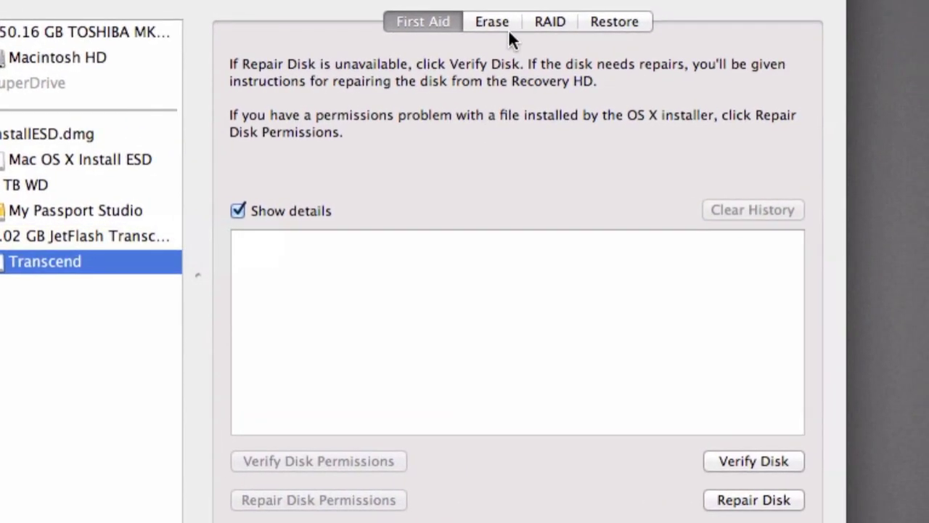
left_click(780, 15)
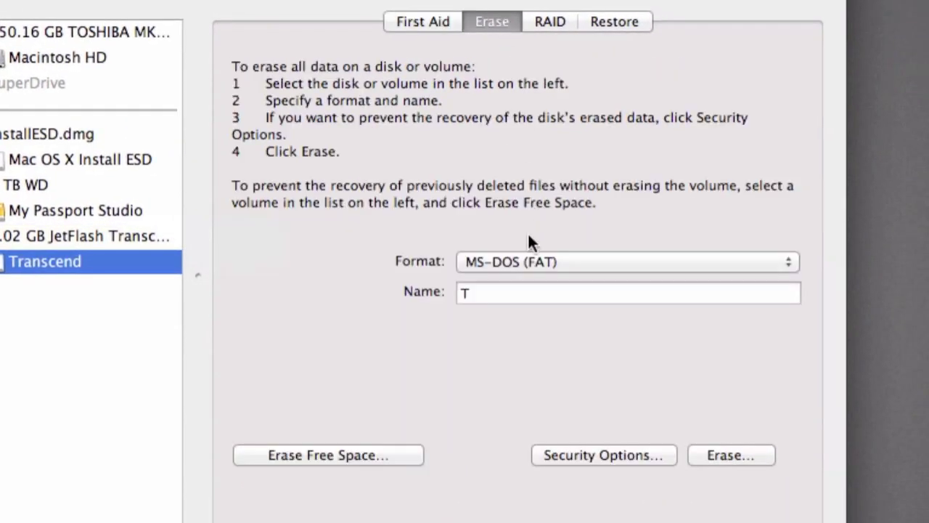
left_click(531, 260)
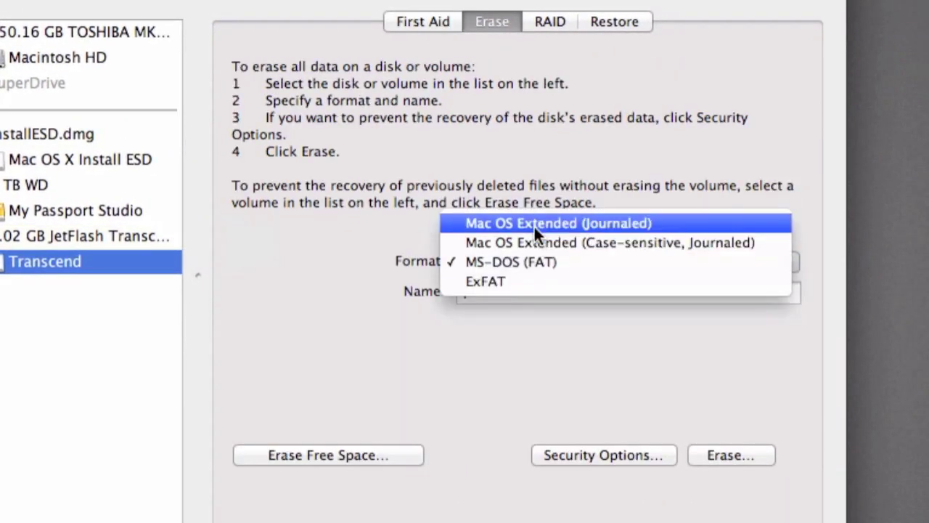
left_click(534, 224)
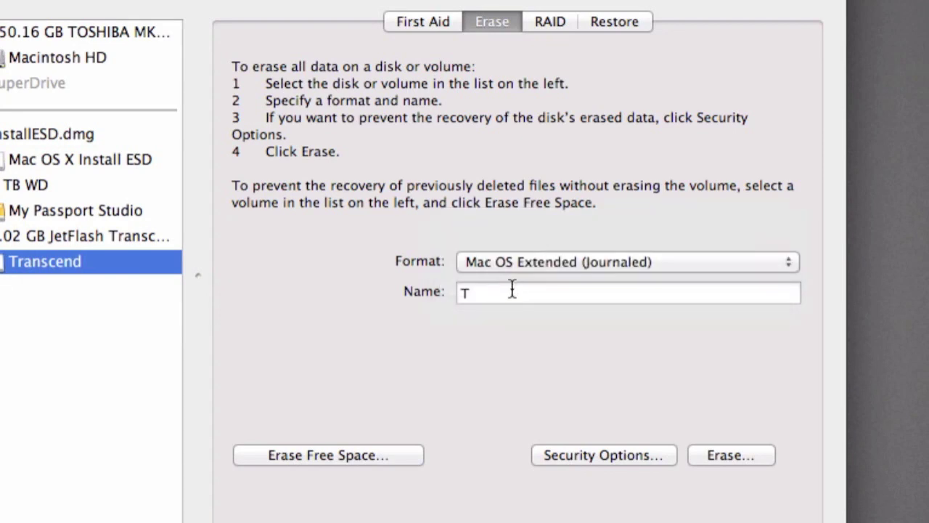
left_click(515, 291)
key("BackSpace")
type("O")
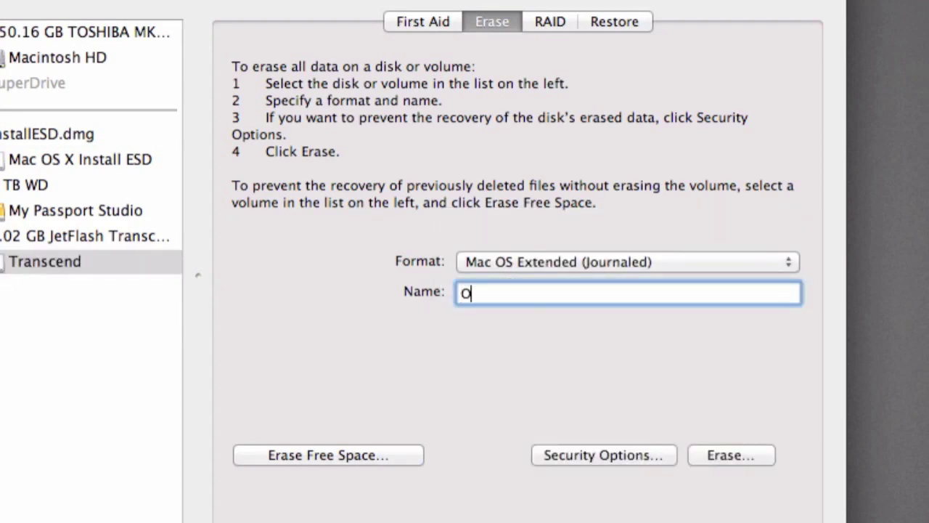
type("SX")
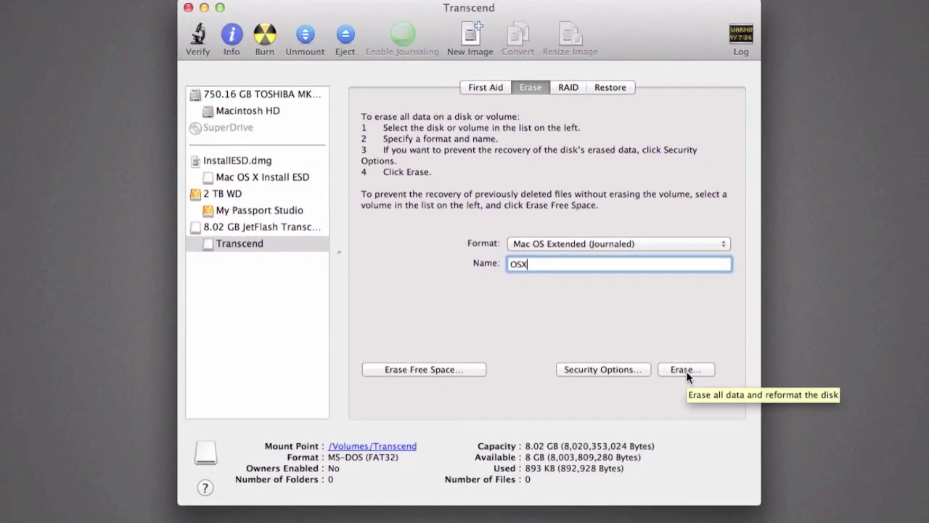
left_click(733, 457)
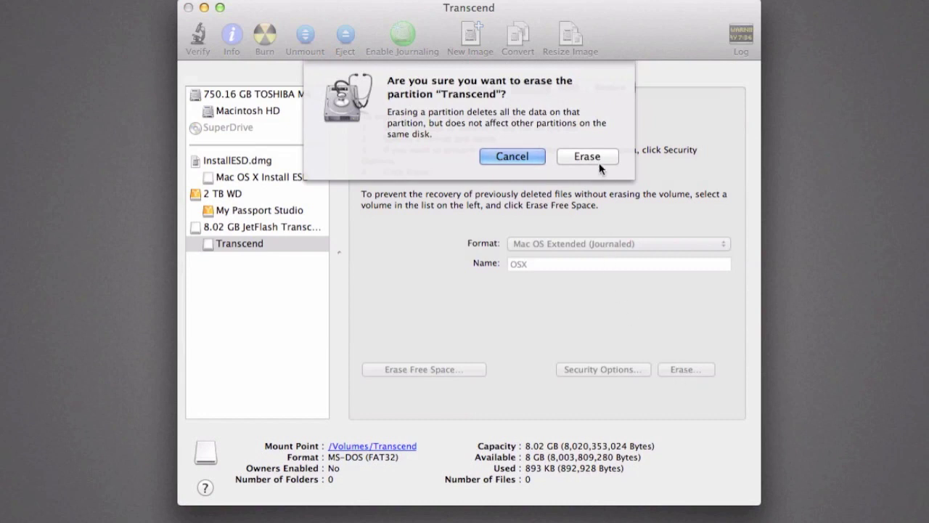
left_click(598, 156)
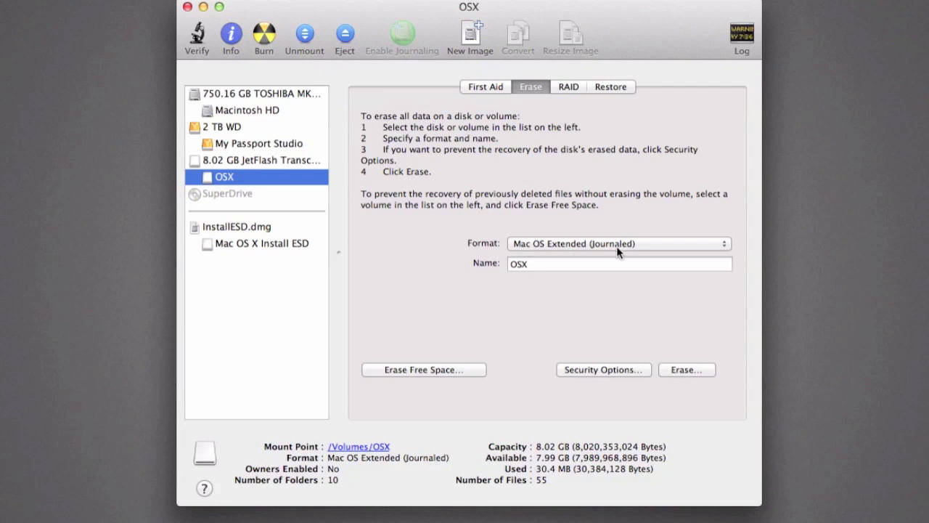
In the Restore tab, set Mac OS X Install ESD as source and OSX as destination.
left_click(608, 87)
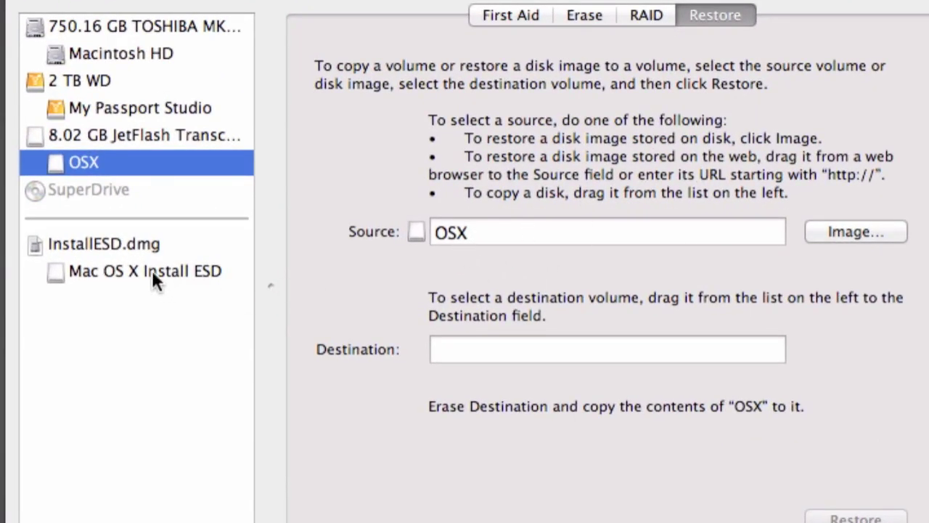
left_click(87, 274)
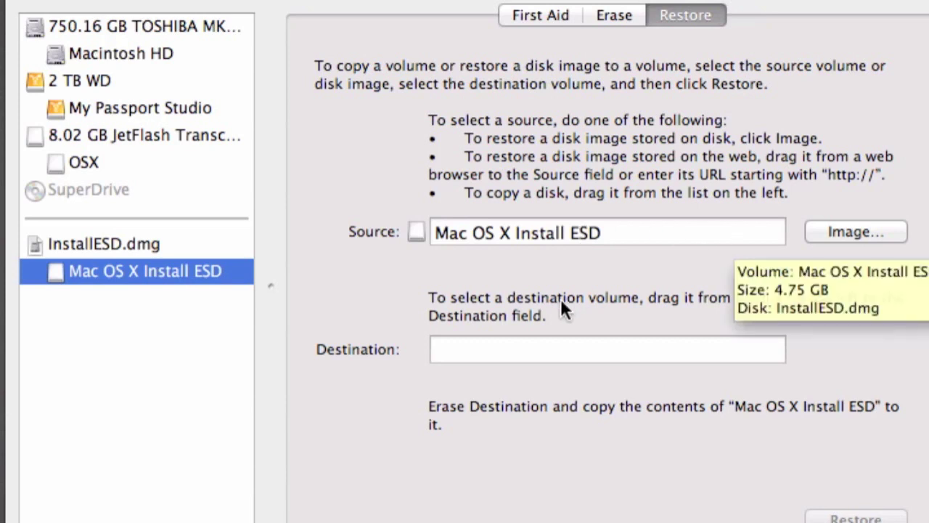
left_click(539, 342)
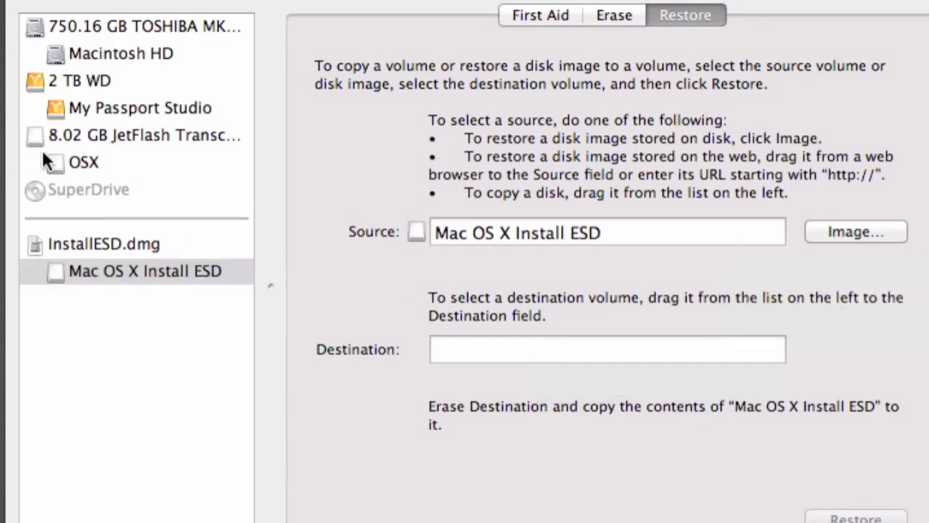
left_click(72, 165)
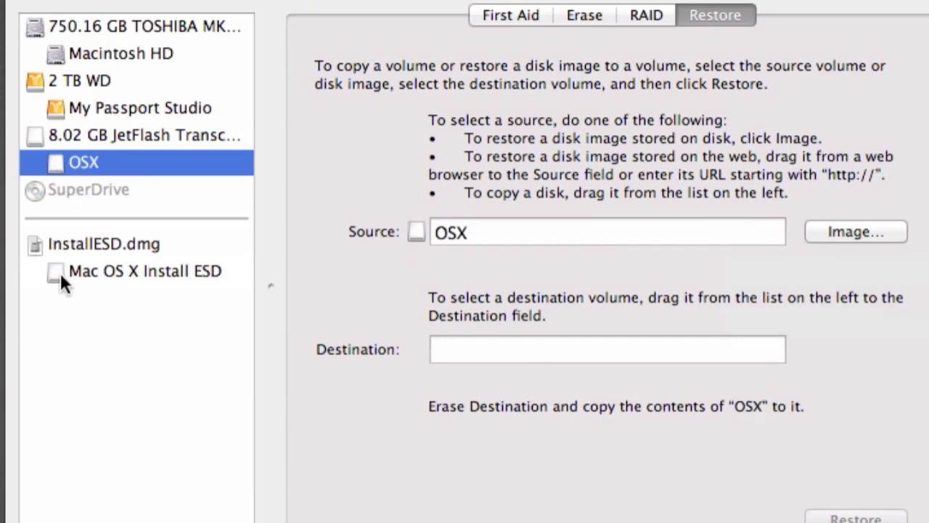
left_click_drag(59, 270, 475, 232)
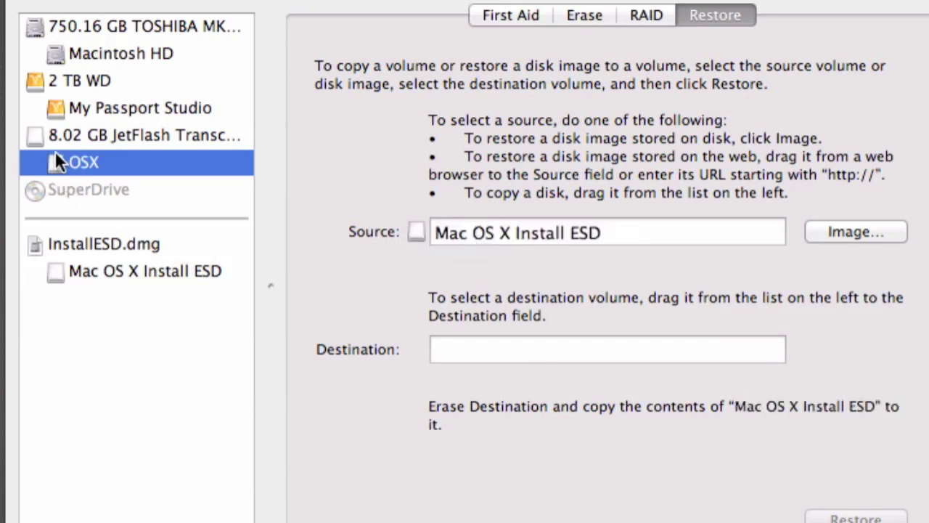
mouse_move(54, 162)
left_mouse_down()
mouse_move(105, 201)
mouse_move(447, 350)
left_mouse_up()
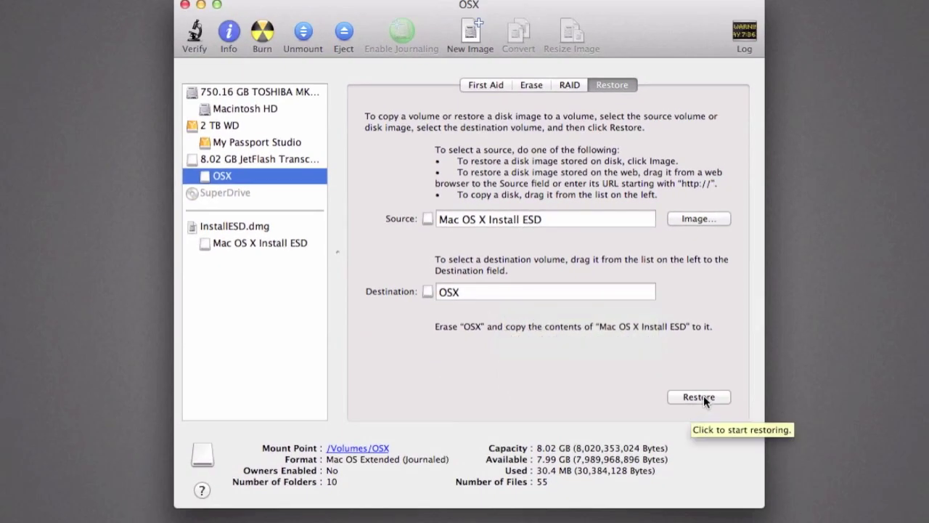
Start the restore, confirm erasing OSX, and authorize with the account password.
left_click(701, 397)
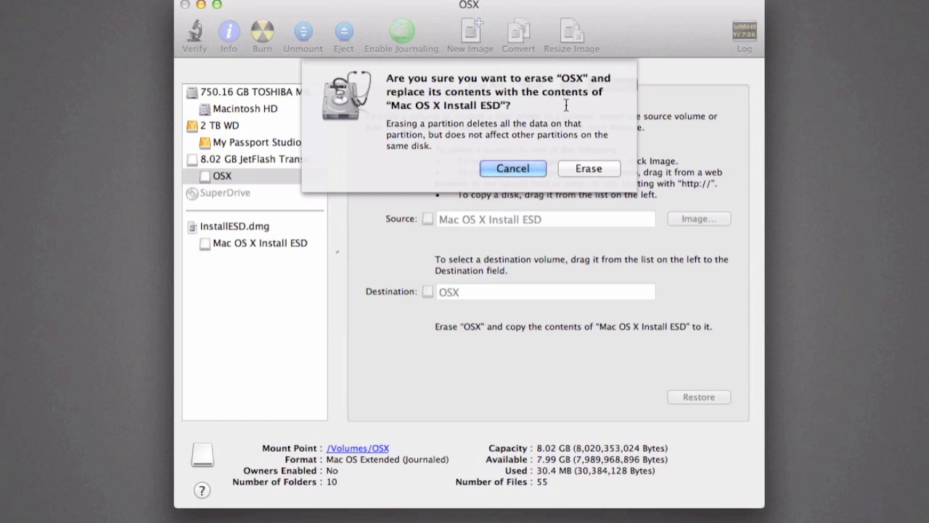
left_click(582, 169)
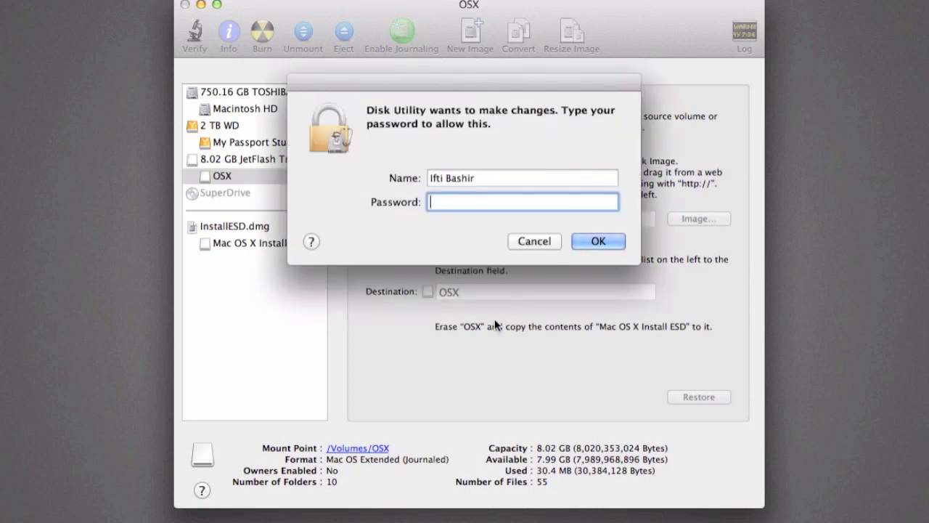
type("••••••")
left_click(584, 240)
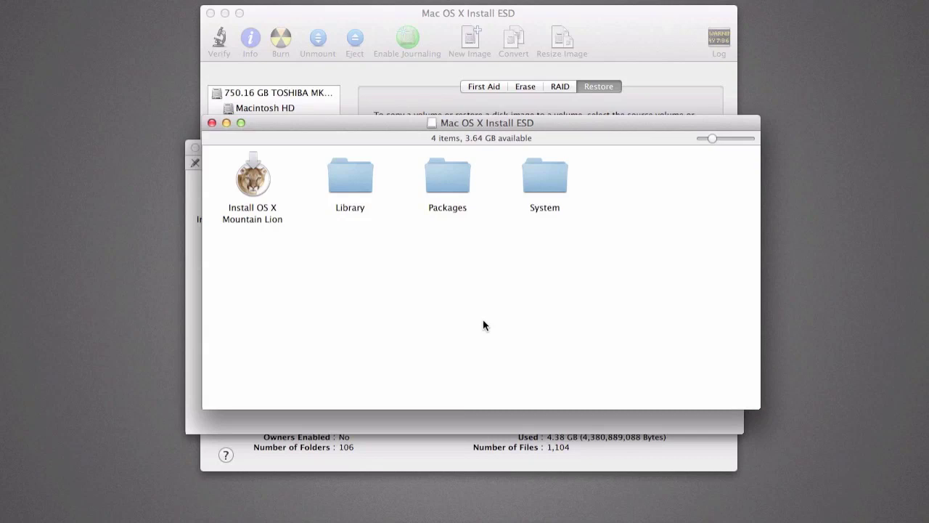
Close both Finder windows of the restored volume and bring Disk Utility back to the front.
left_click(211, 123)
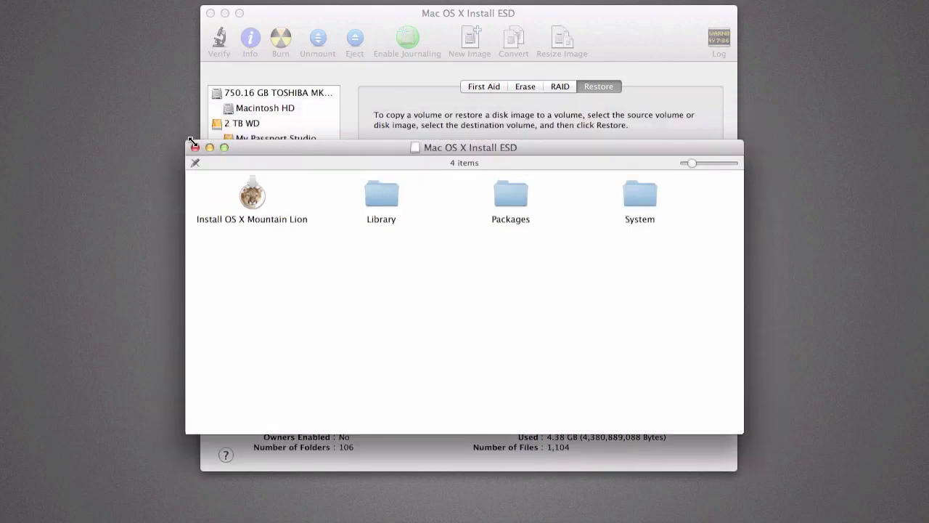
left_click(194, 147)
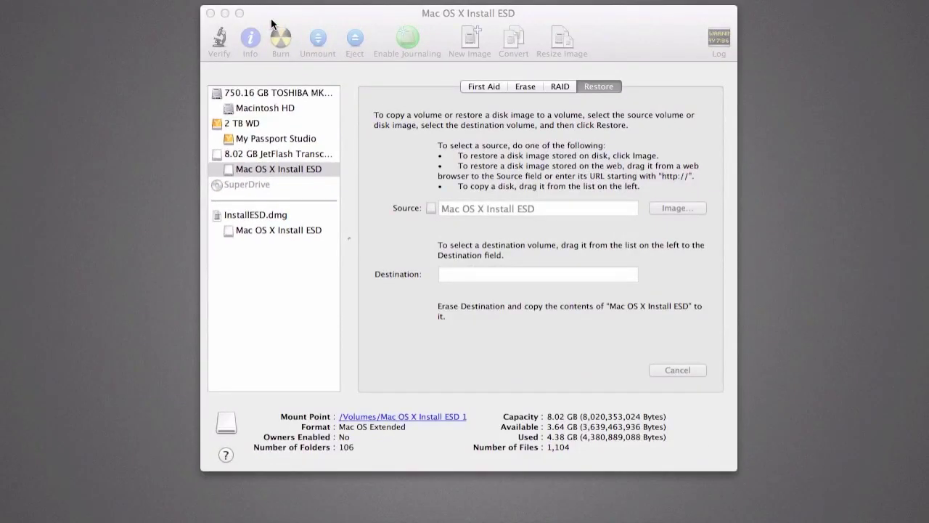
left_click(230, 11)
left_click(65, 0)
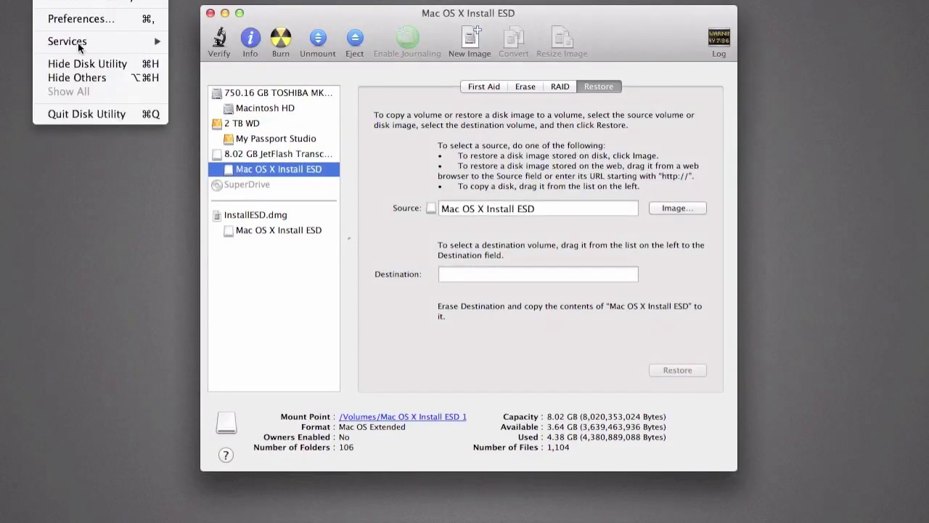
Quit Disk Utility, find the flash drive's Install ESD volume in Finder, and launch Install OS X Mountain Lion.
left_click(89, 114)
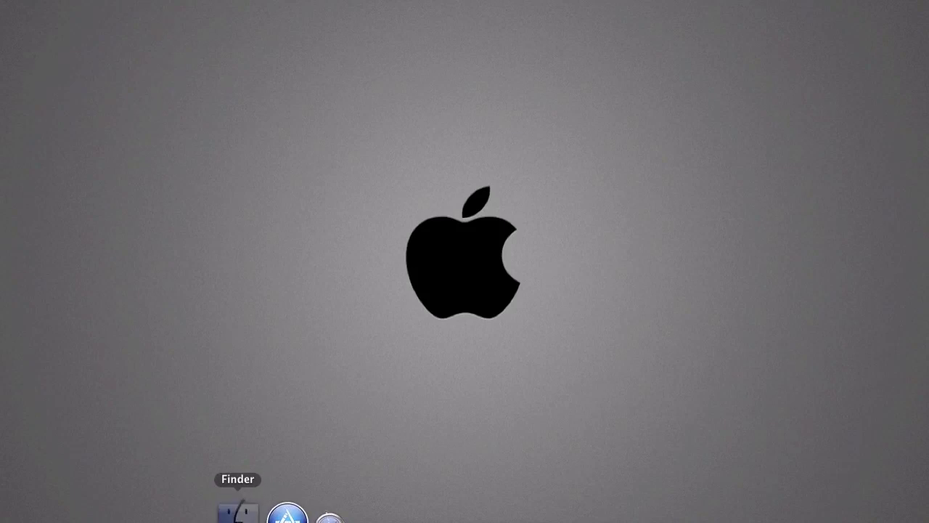
left_click(237, 514)
left_click(192, 308)
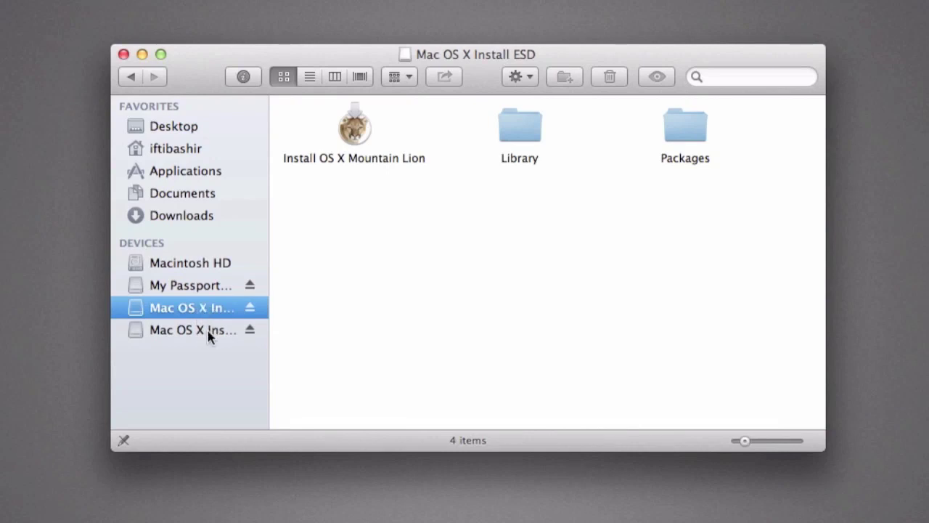
left_click(208, 331)
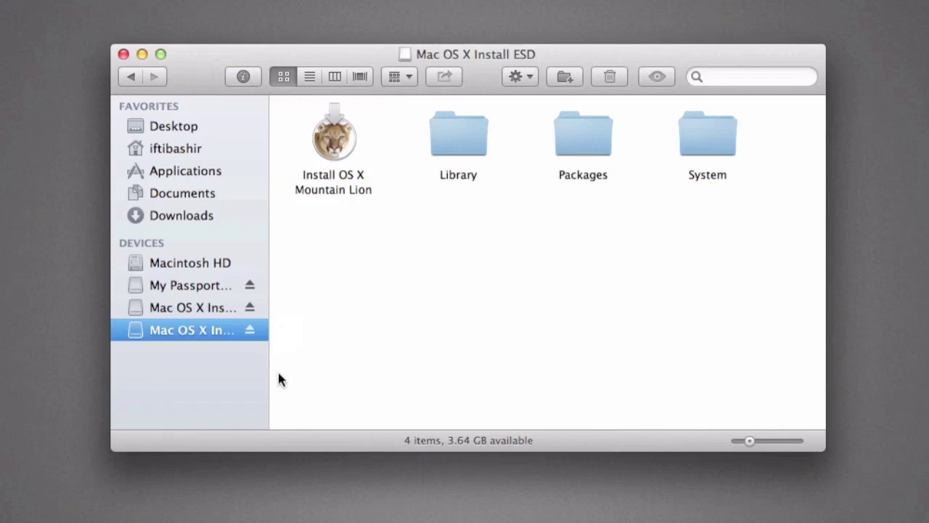
left_click(188, 307)
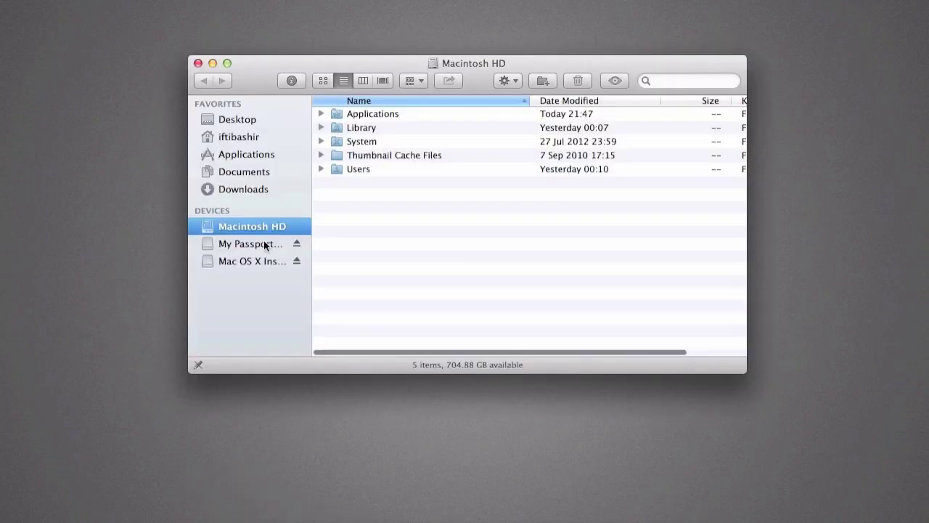
left_click(256, 263)
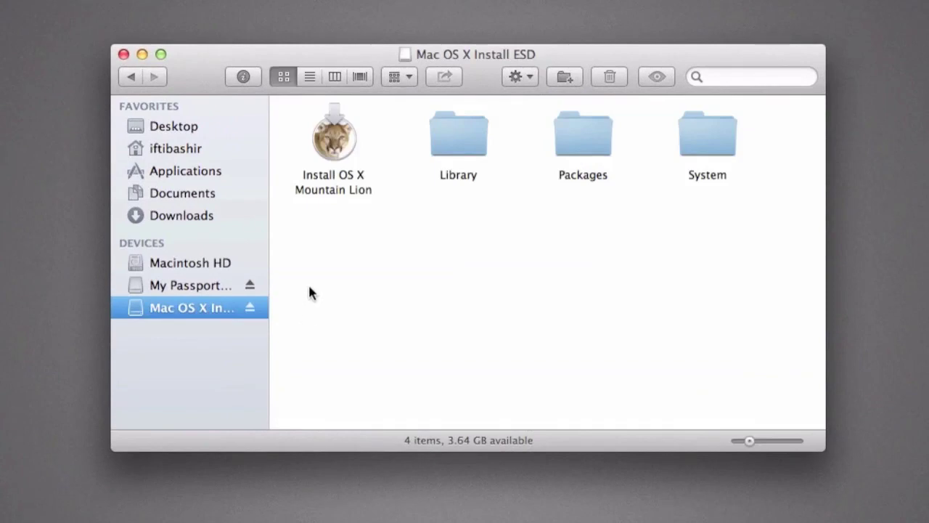
double_click(334, 150)
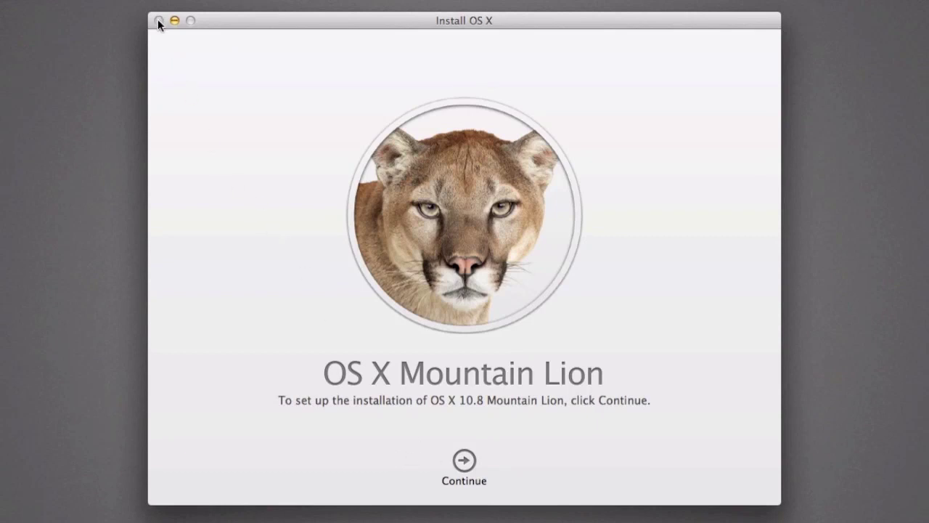
left_click(73, 2)
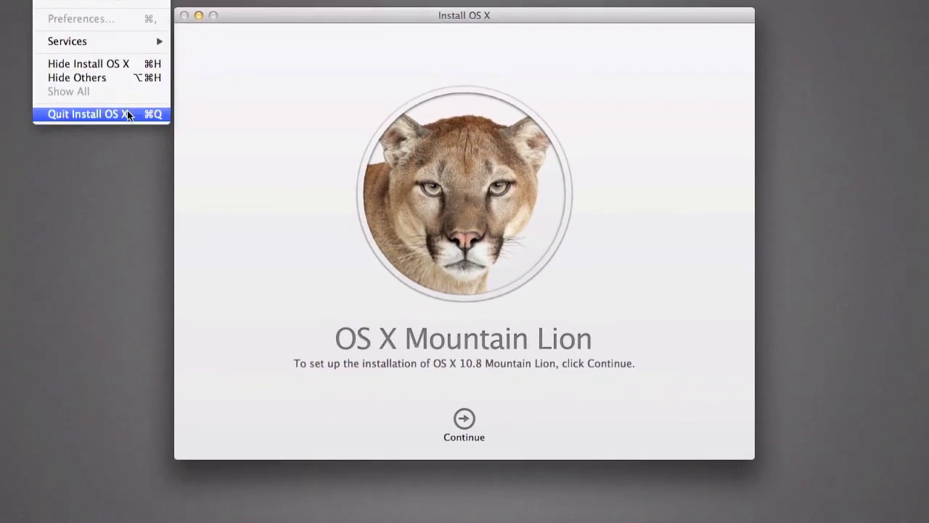
left_click(127, 114)
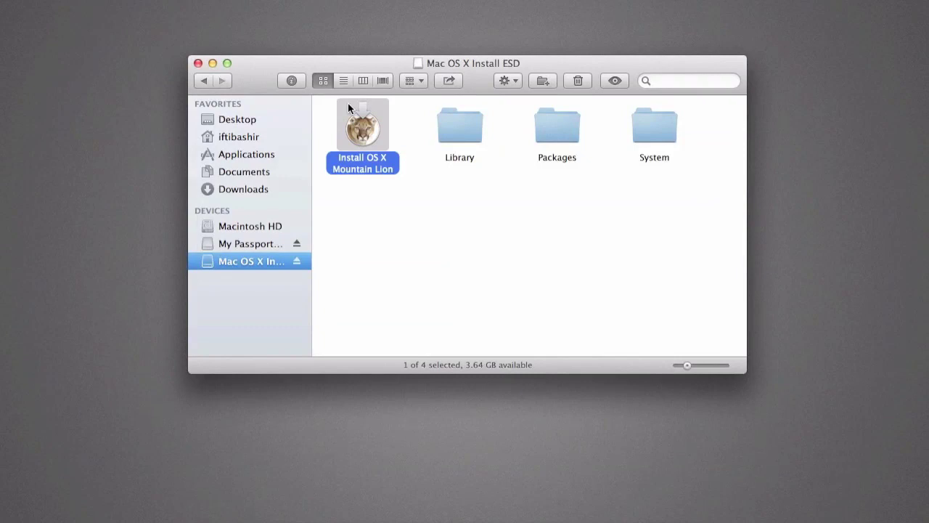
left_click(433, 233)
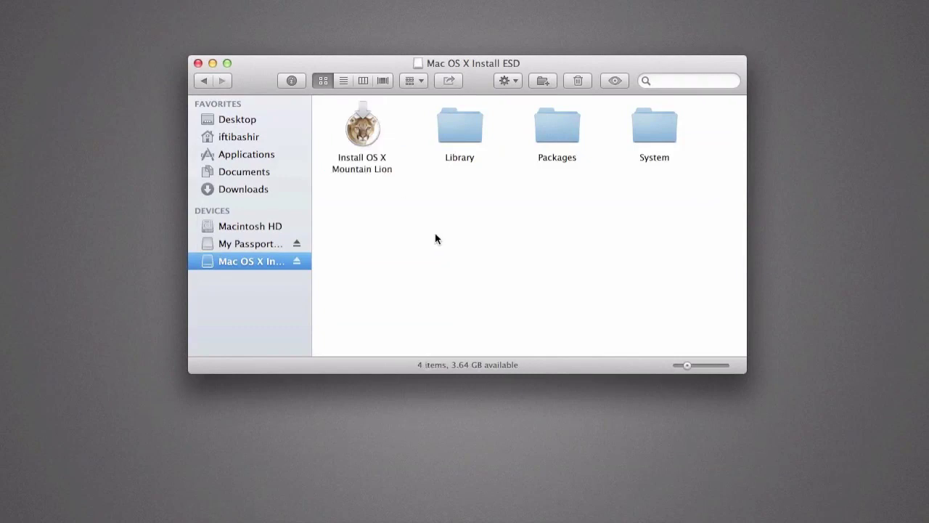